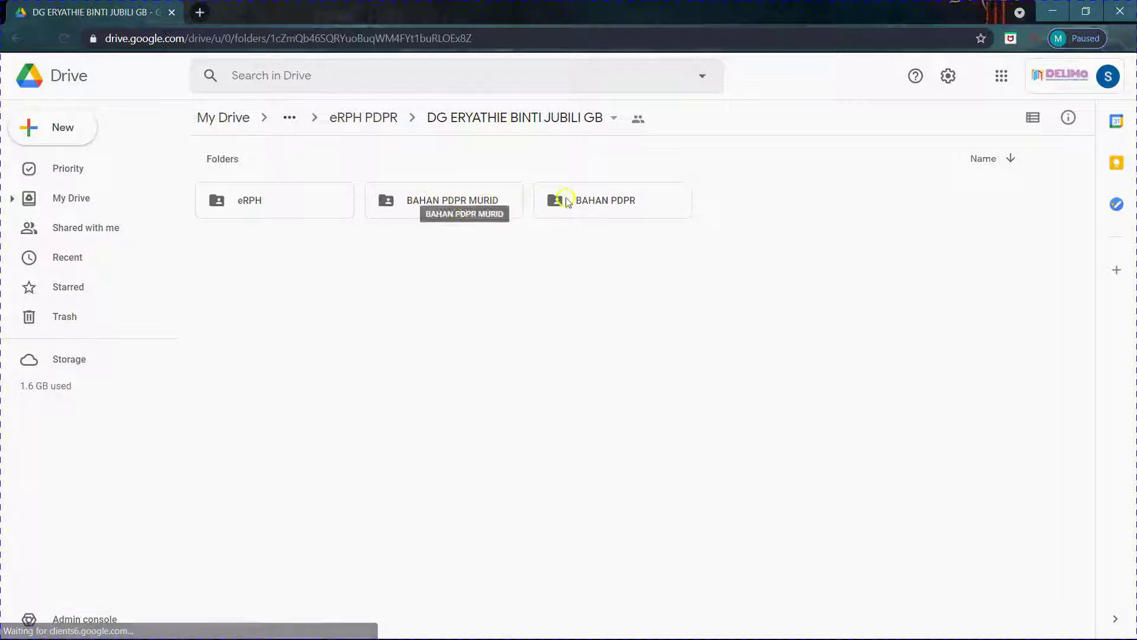
Step: Check the contents of the BAHAN PDPR folder and return to its parent folder
click(602, 201)
double_click(602, 201)
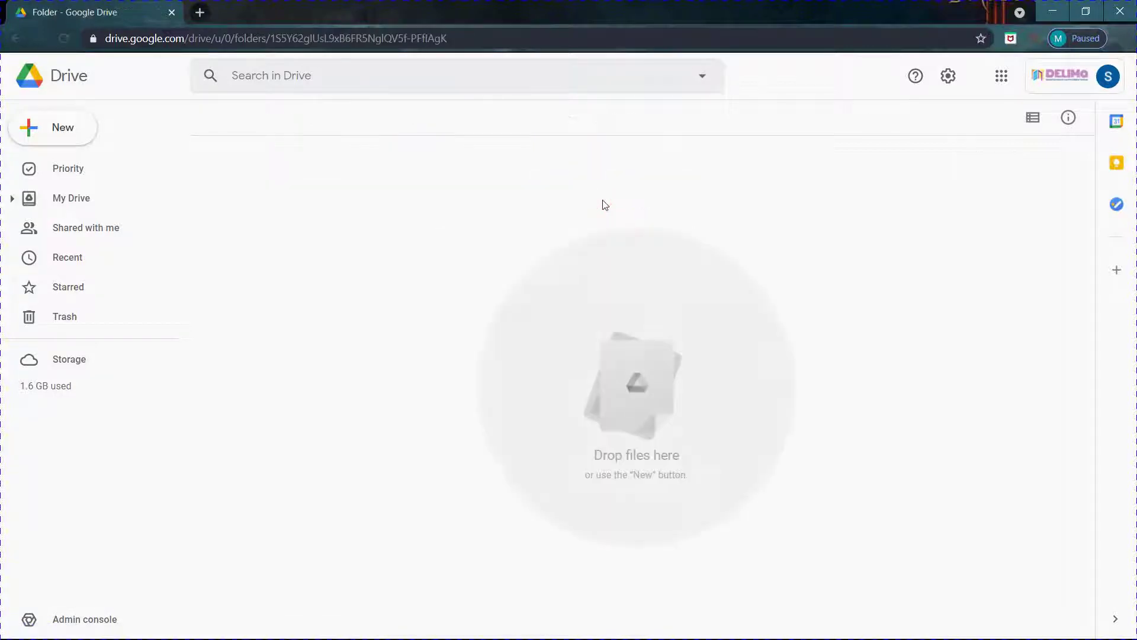
click(17, 46)
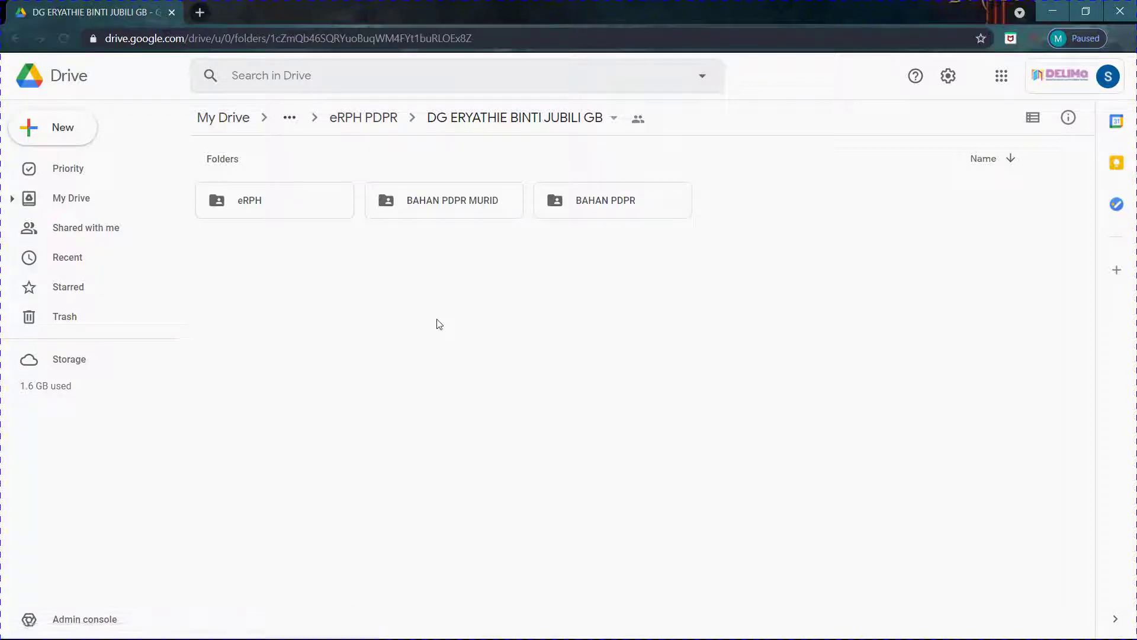
Step: Create a new folder named 17hb inside the BAHAN PDPR folder
click(593, 205)
double_click(593, 204)
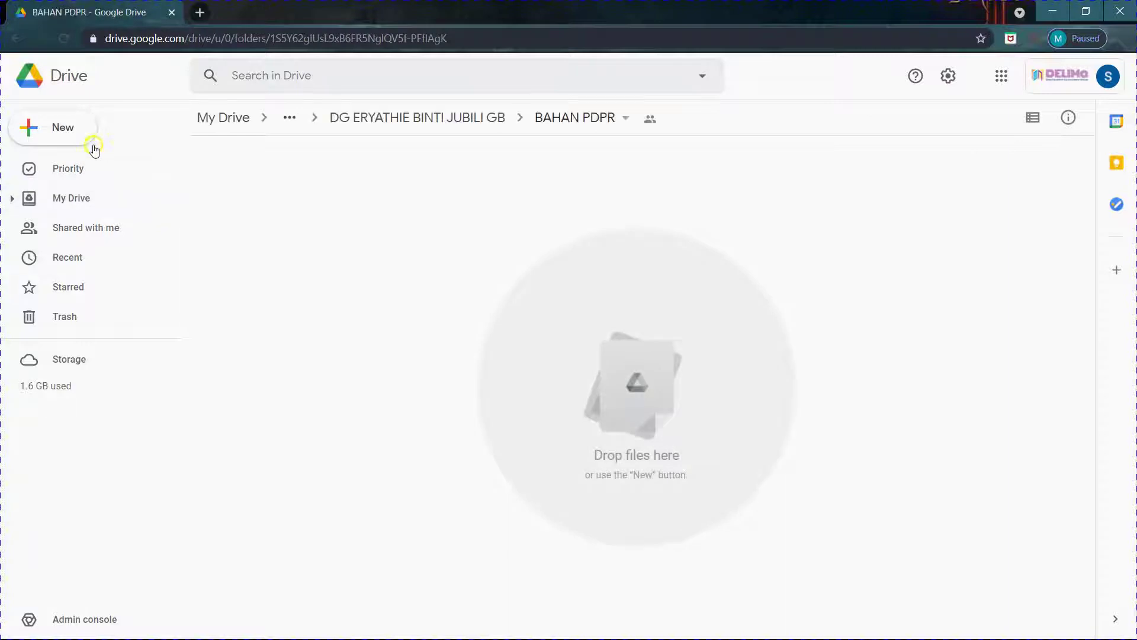
click(58, 134)
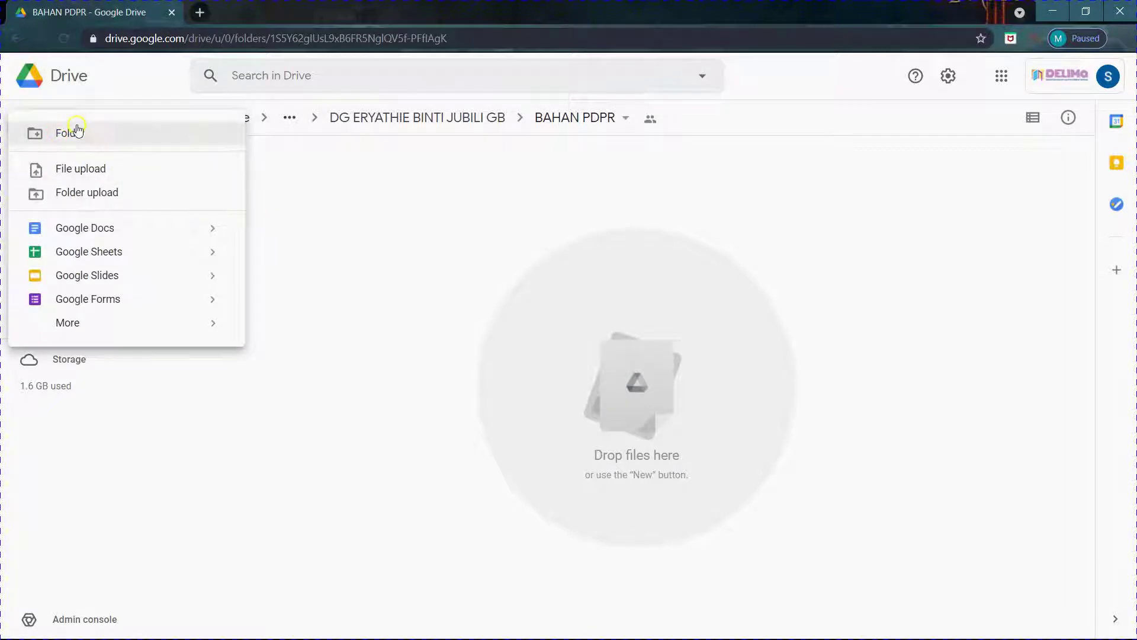
click(76, 132)
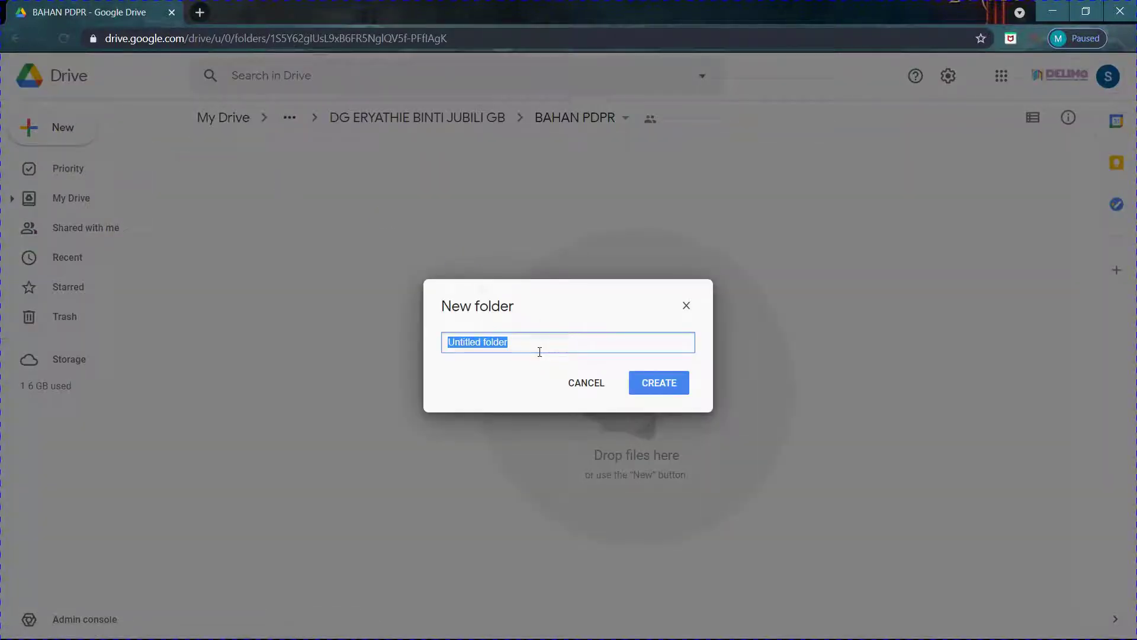
text(17)
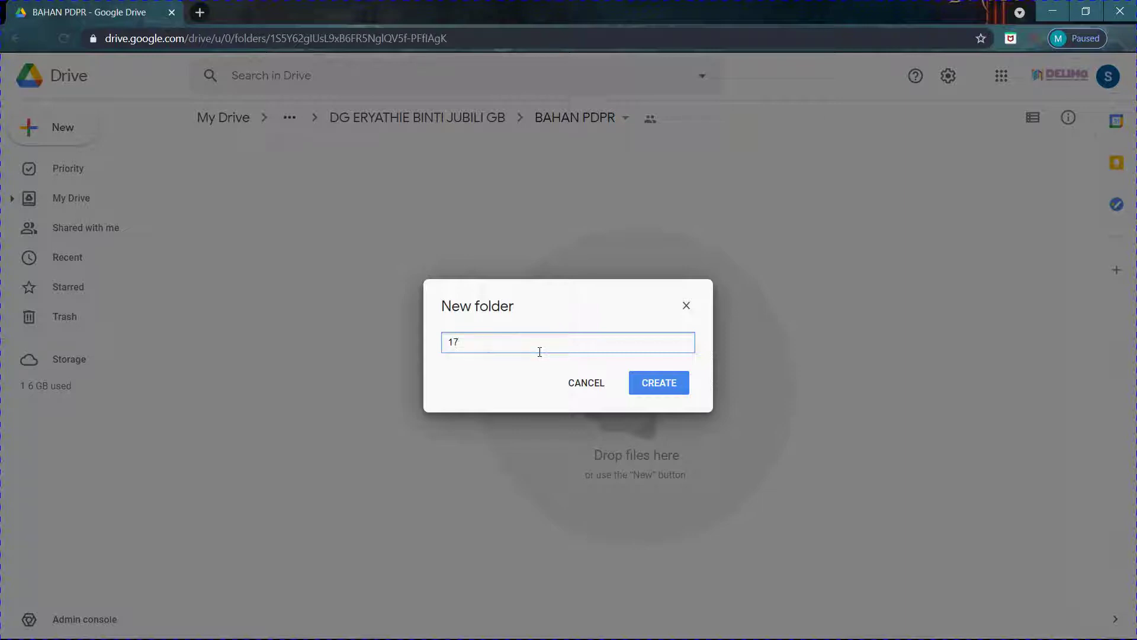
text(hb)
click(657, 382)
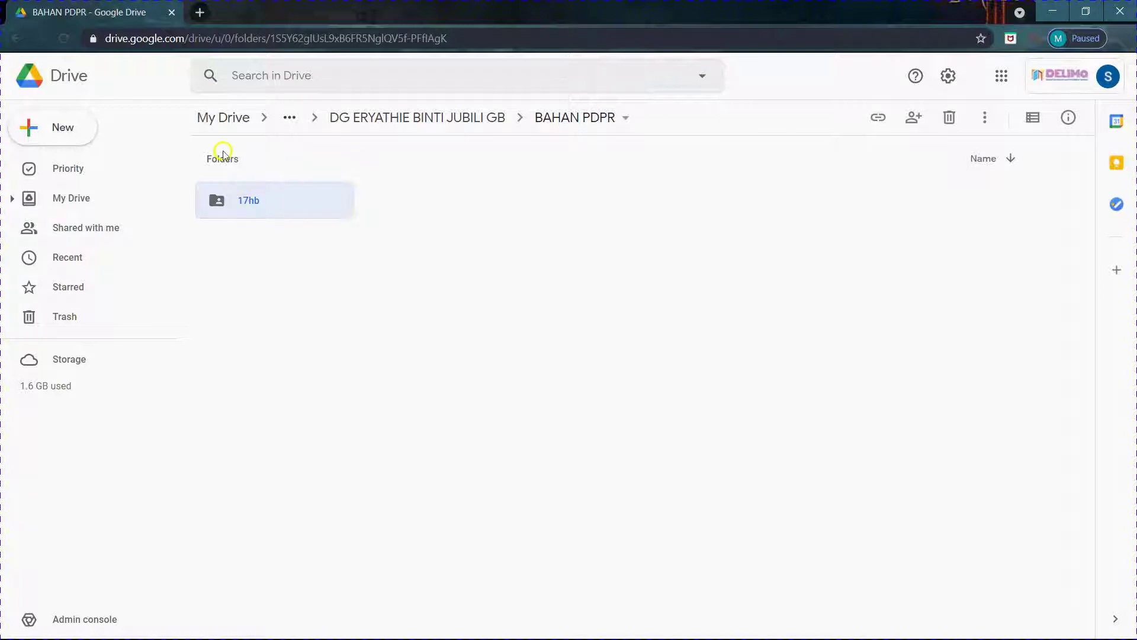
Step: In the BAHAN PDPR MURID folder, rename the 17hb folder with the pupil's first name
click(18, 40)
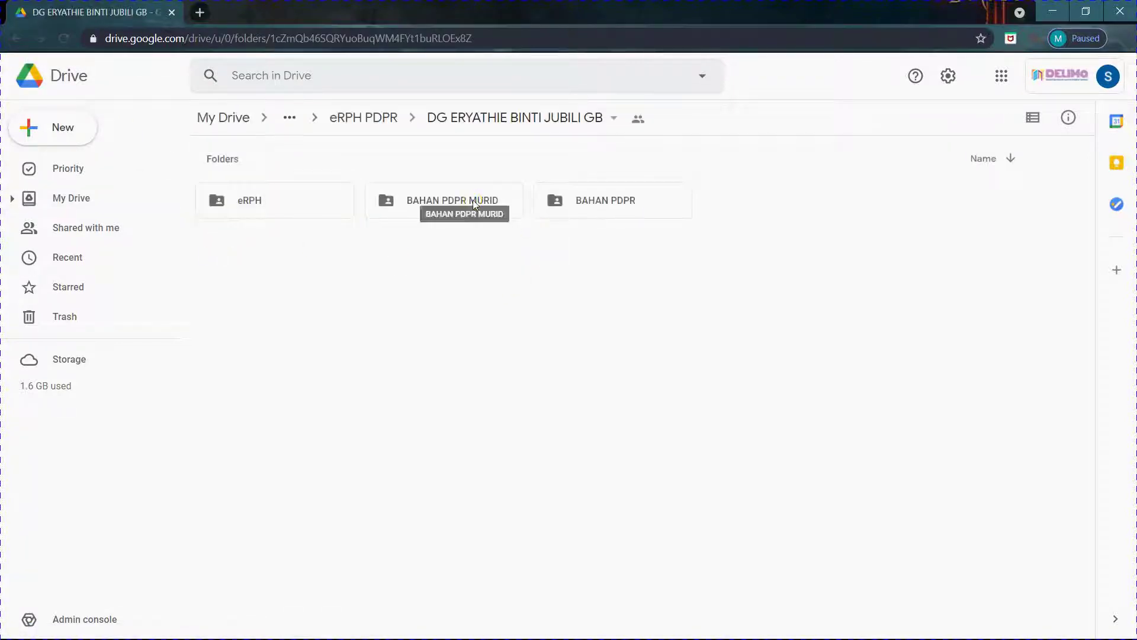
click(473, 201)
double_click(474, 201)
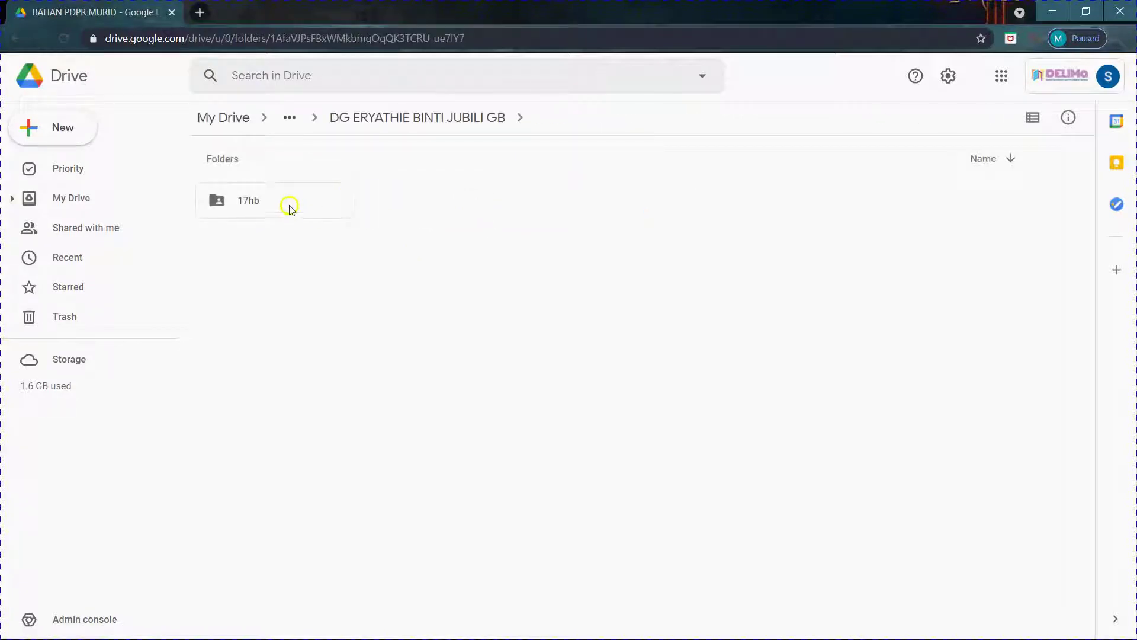
click(249, 204)
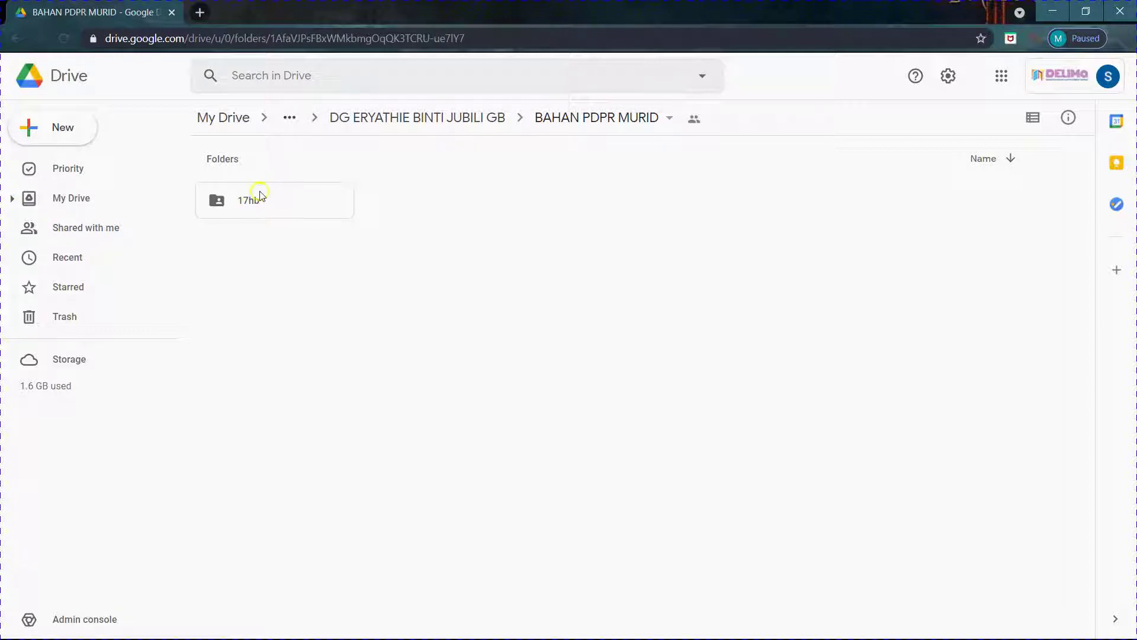
click(264, 199)
right_click(245, 206)
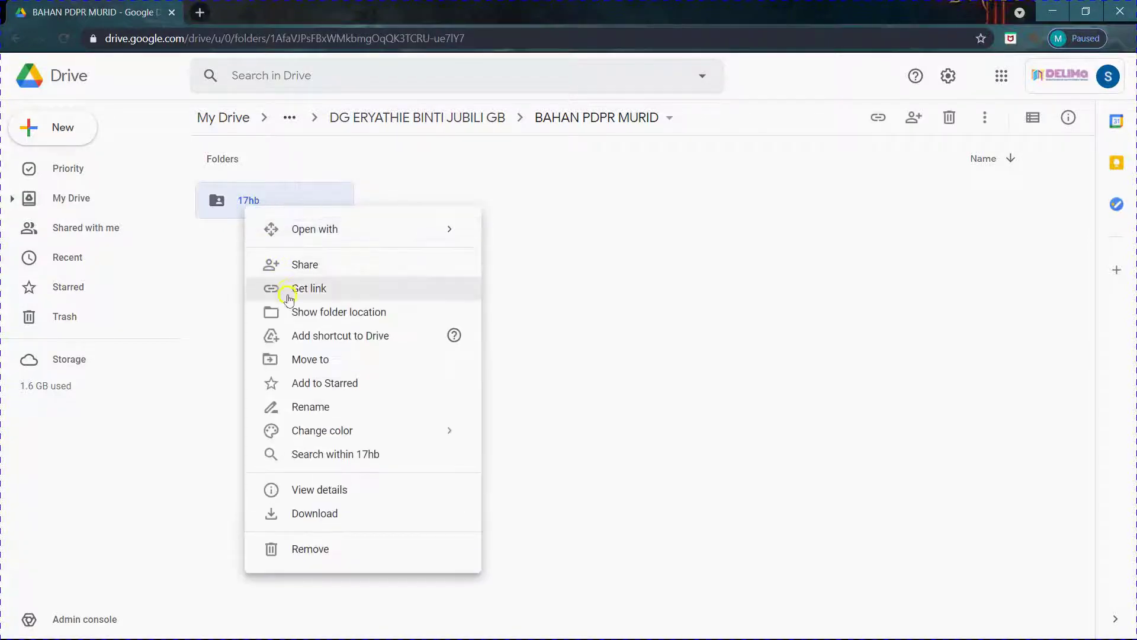
click(316, 407)
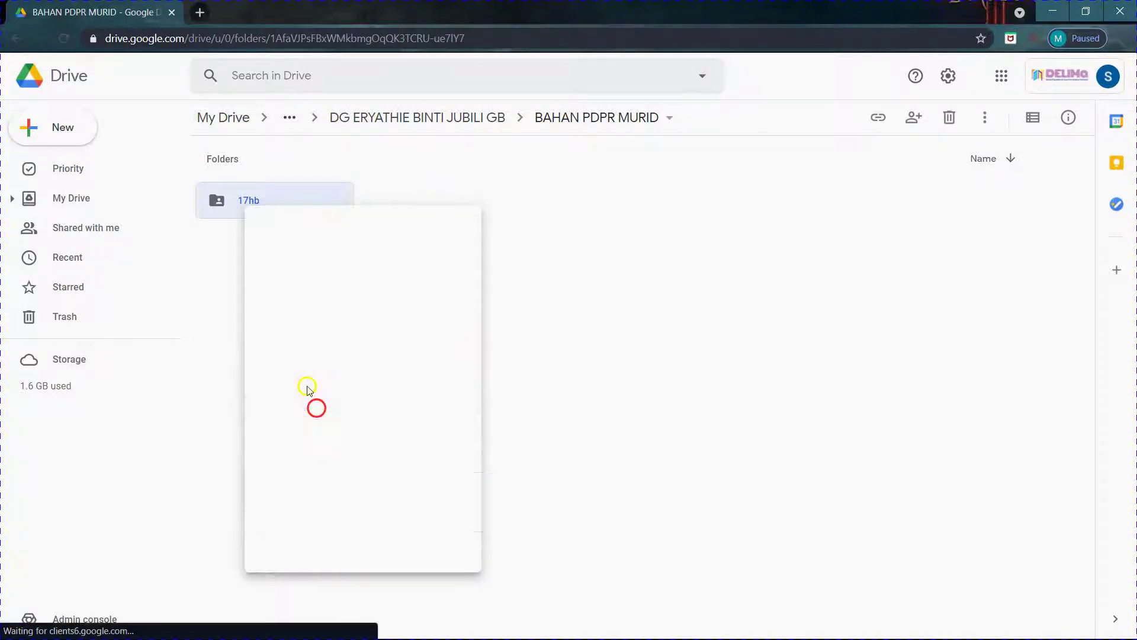
text(a)
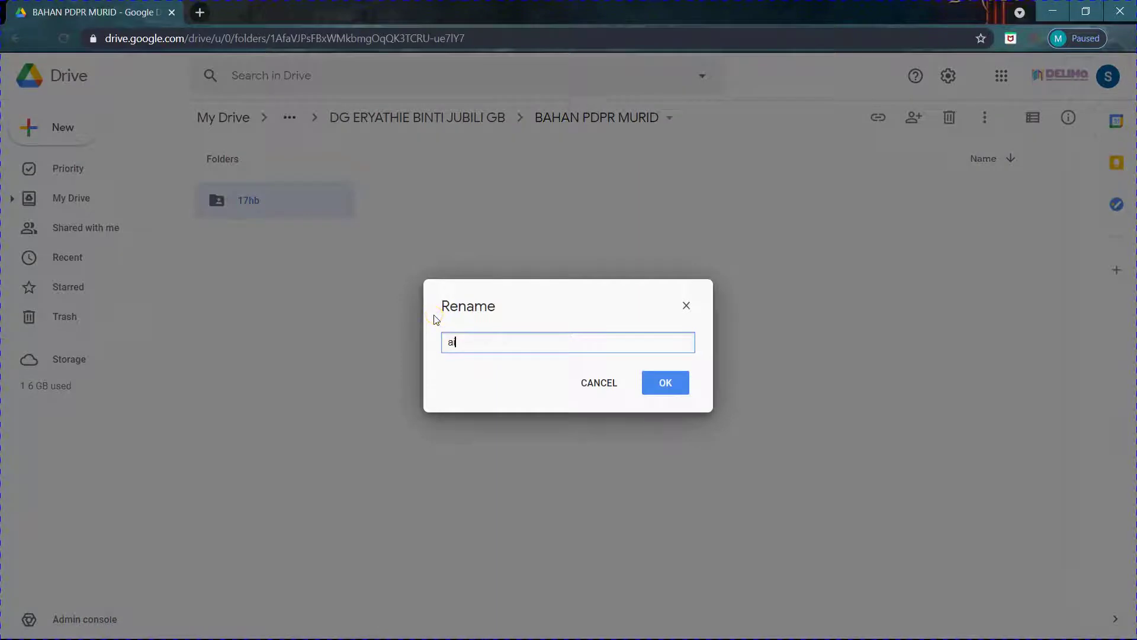
text(iman)
click(656, 387)
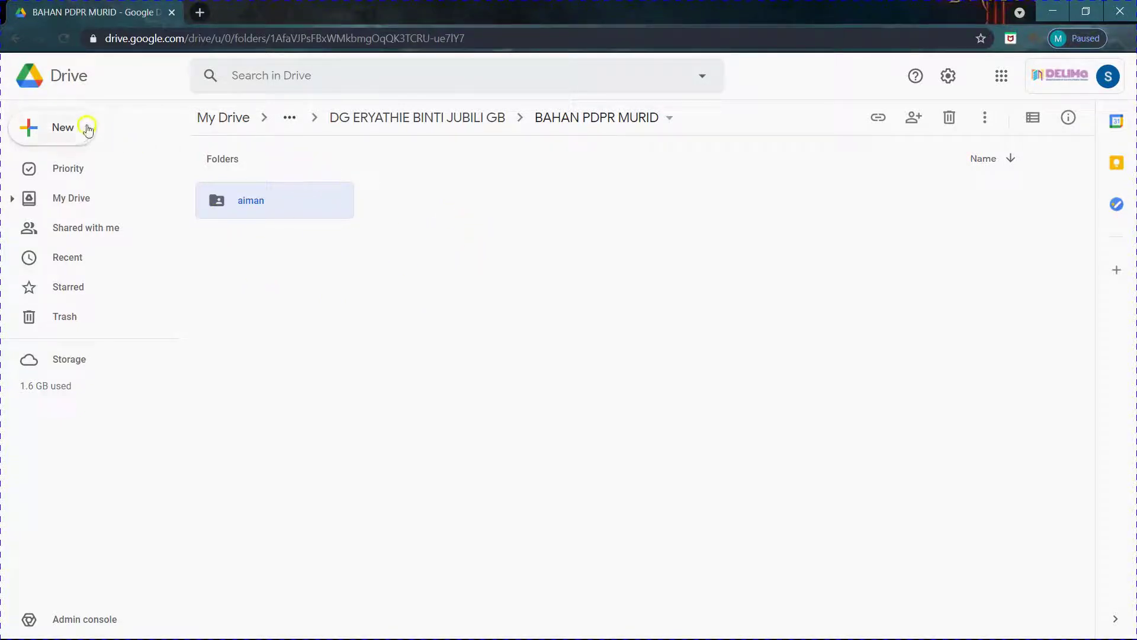
right_click(255, 201)
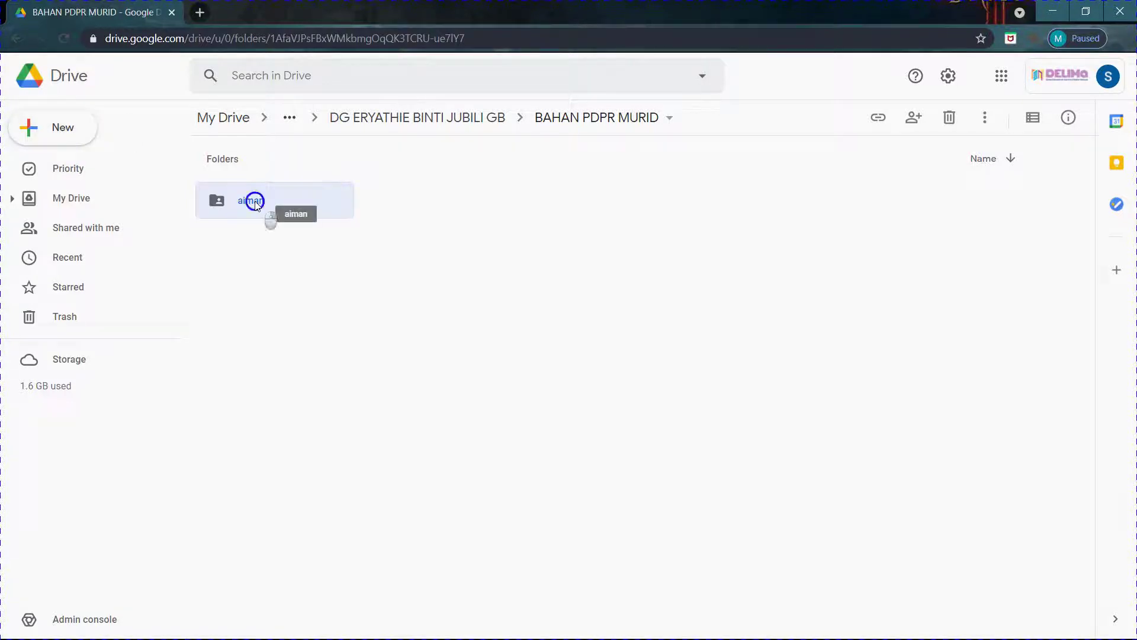
click(237, 202)
click(255, 201)
click(257, 206)
click(284, 207)
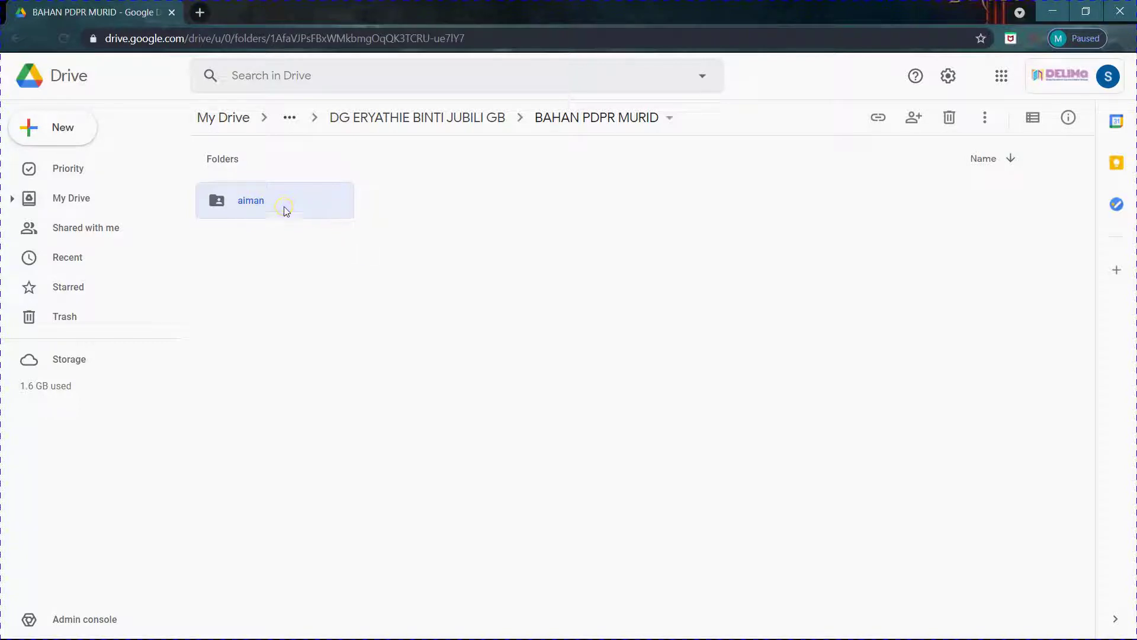
click(252, 214)
click(307, 220)
click(306, 220)
click(544, 244)
Step: Return to the BAHAN PDPR GURU report page and look through the teachers' folder links
click(16, 38)
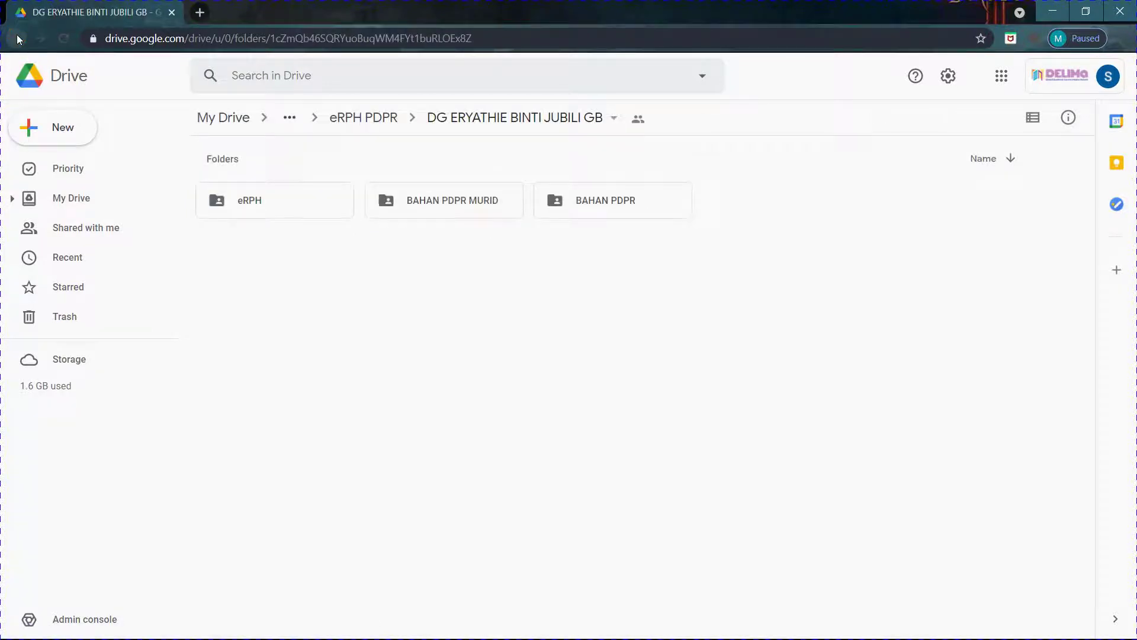
click(18, 39)
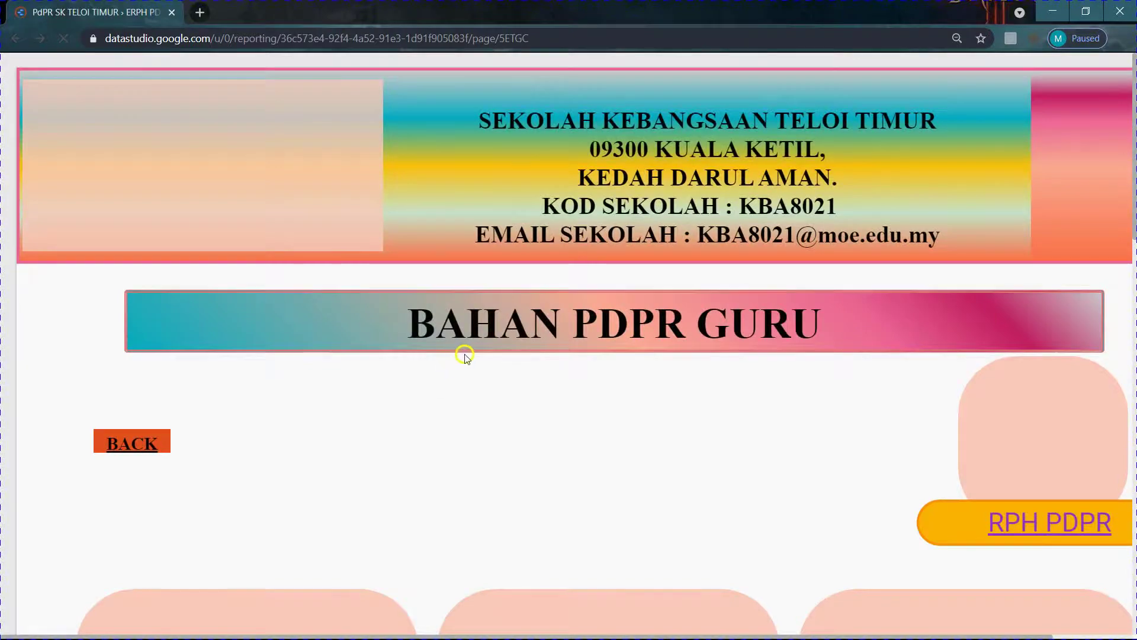
scroll(480, 298, down, 4)
scroll(481, 298, down, 7)
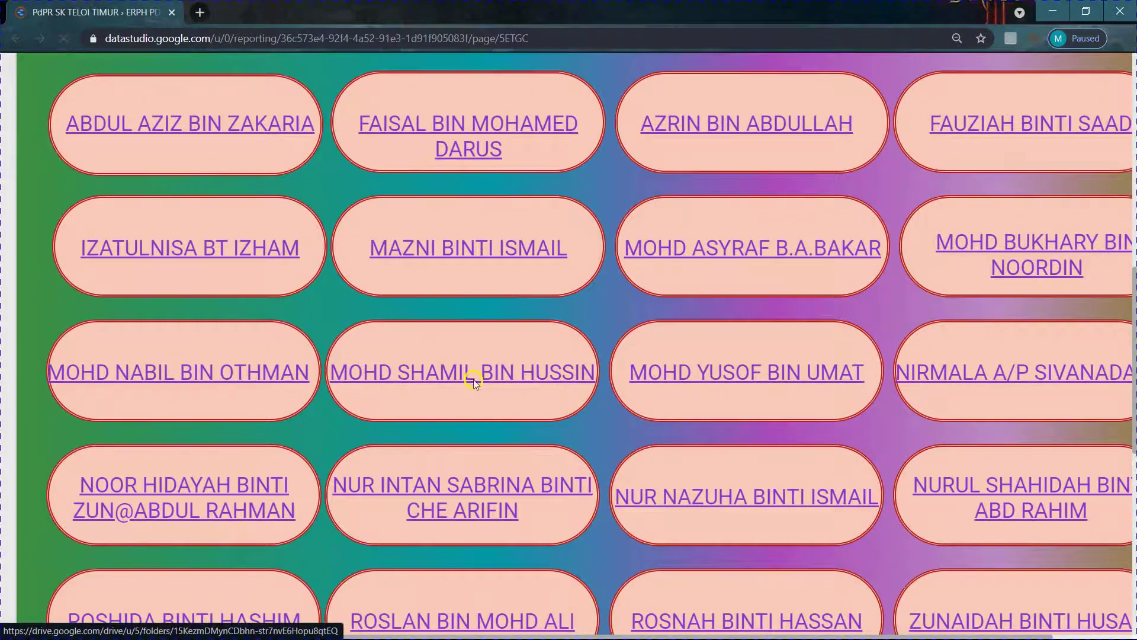
scroll(158, 140, up, 3)
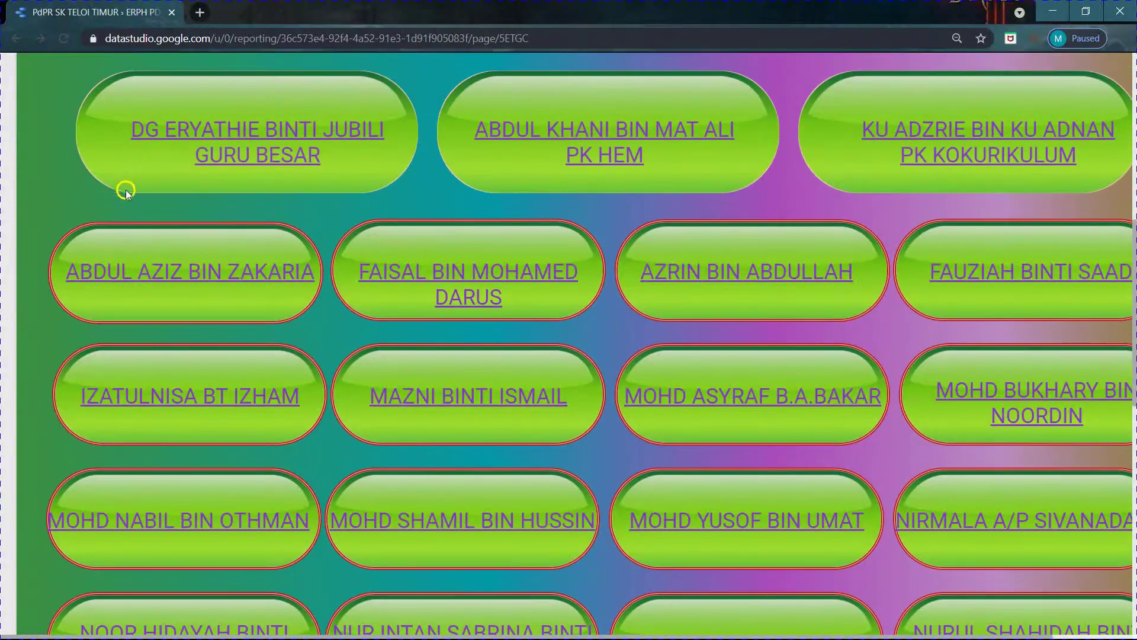
scroll(324, 138, up, 1)
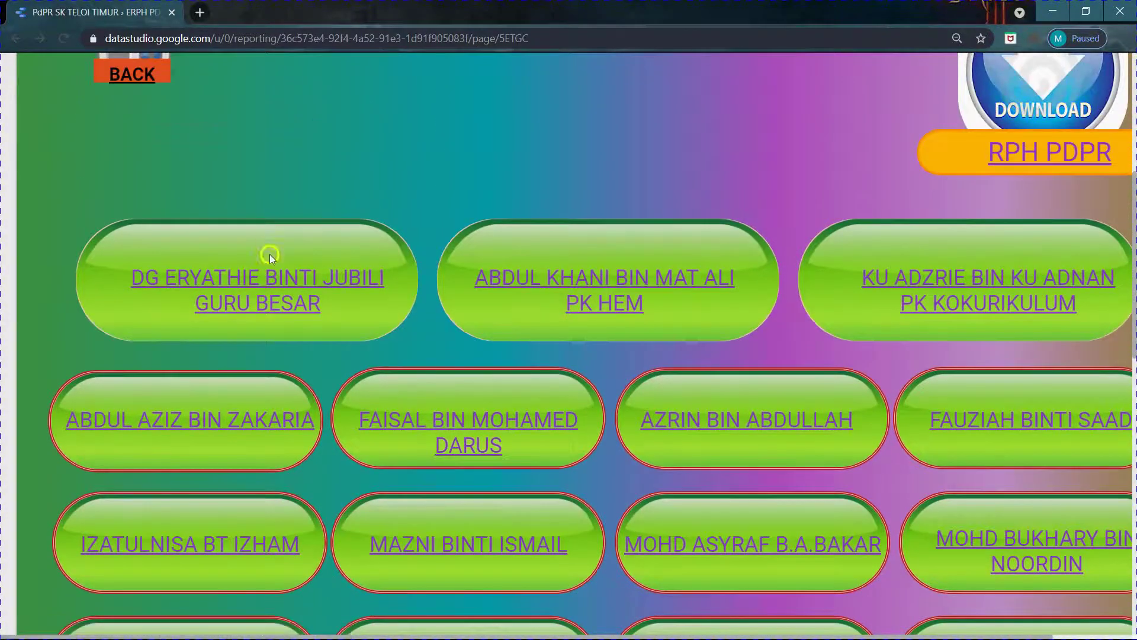
scroll(350, 196, up, 3)
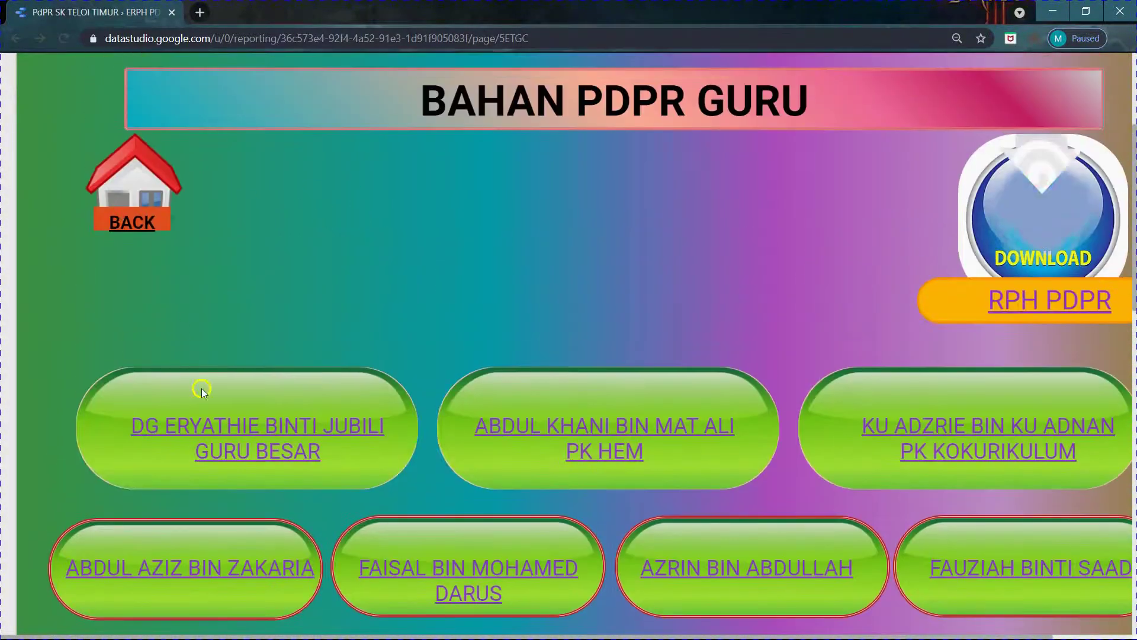
Step: Go back to the school's main PdPR page, open the eBILIK BOSS textbook report and allow its embedded content to load
click(14, 39)
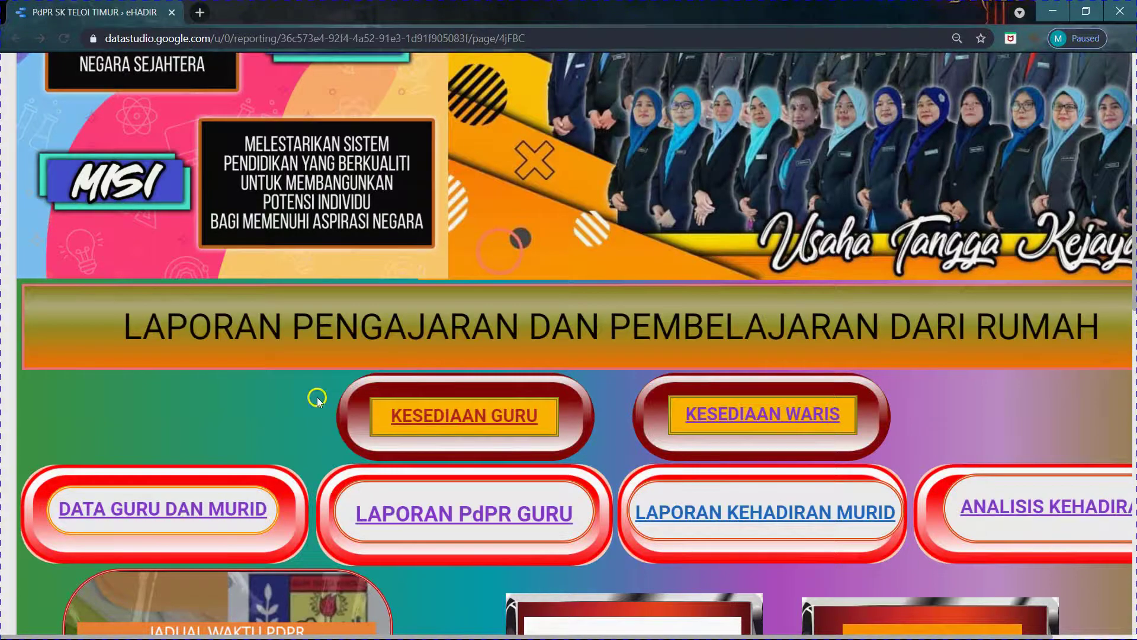
scroll(317, 397, down, 4)
scroll(317, 400, down, 2)
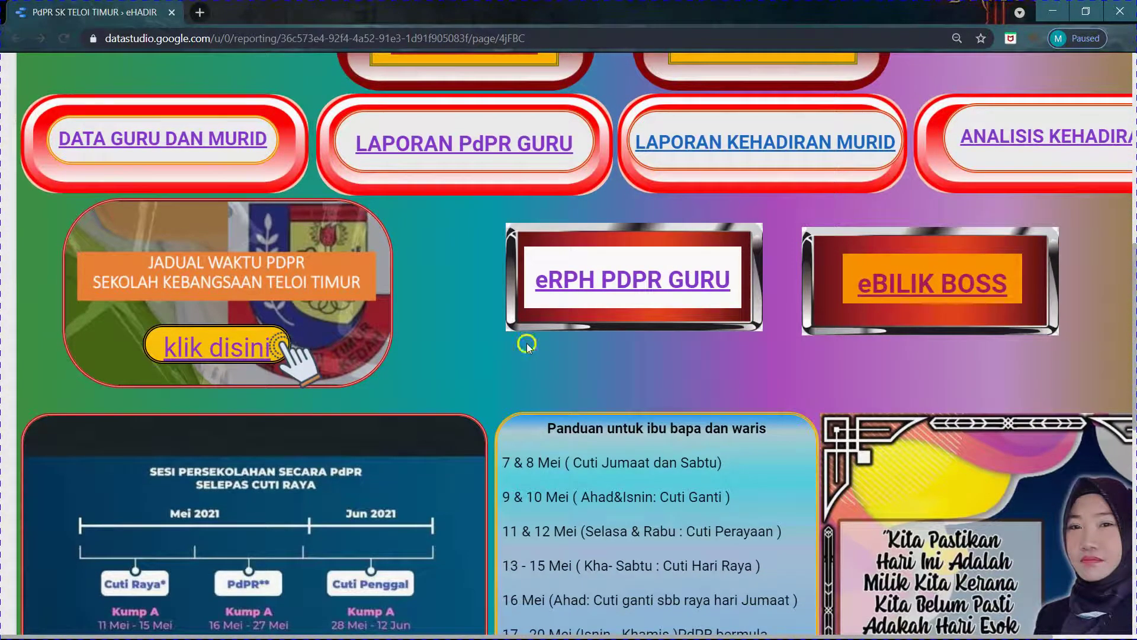
click(957, 296)
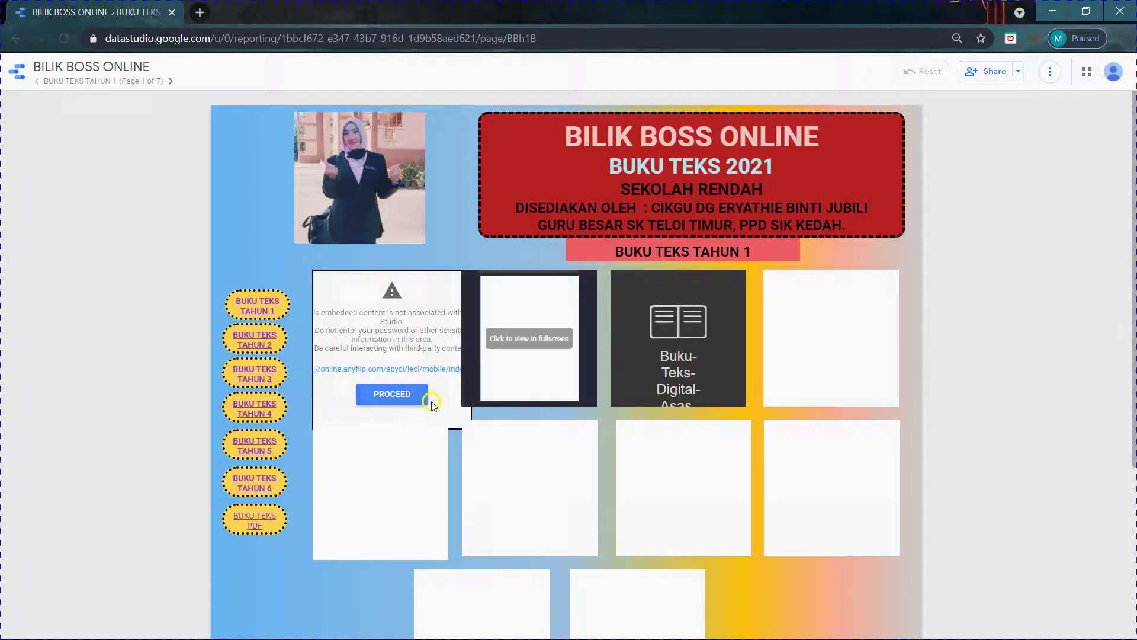
click(407, 396)
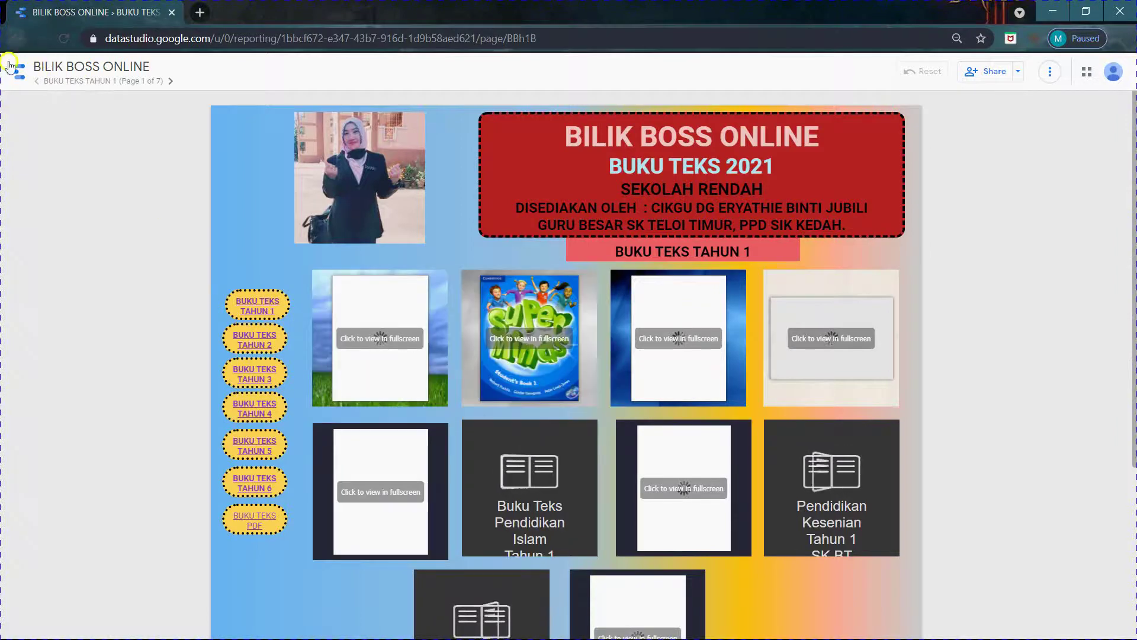
Step: Return to the main PdPR page, open the JADUAL WAKTU PDPR timetable document and examine the teacher timetables
click(20, 38)
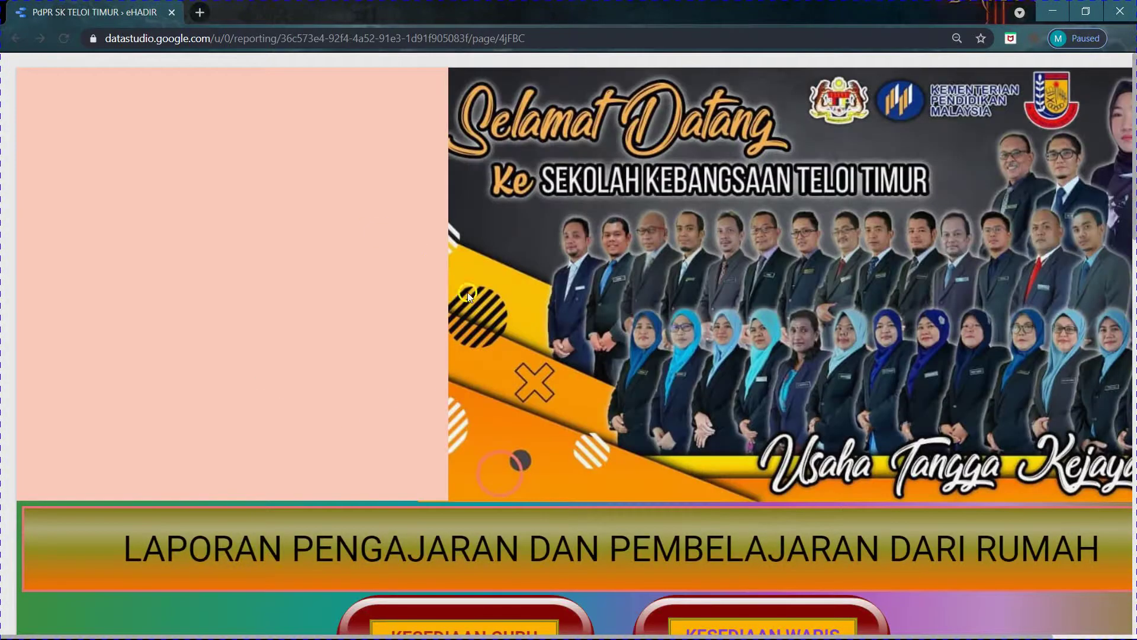
scroll(608, 360, down, 5)
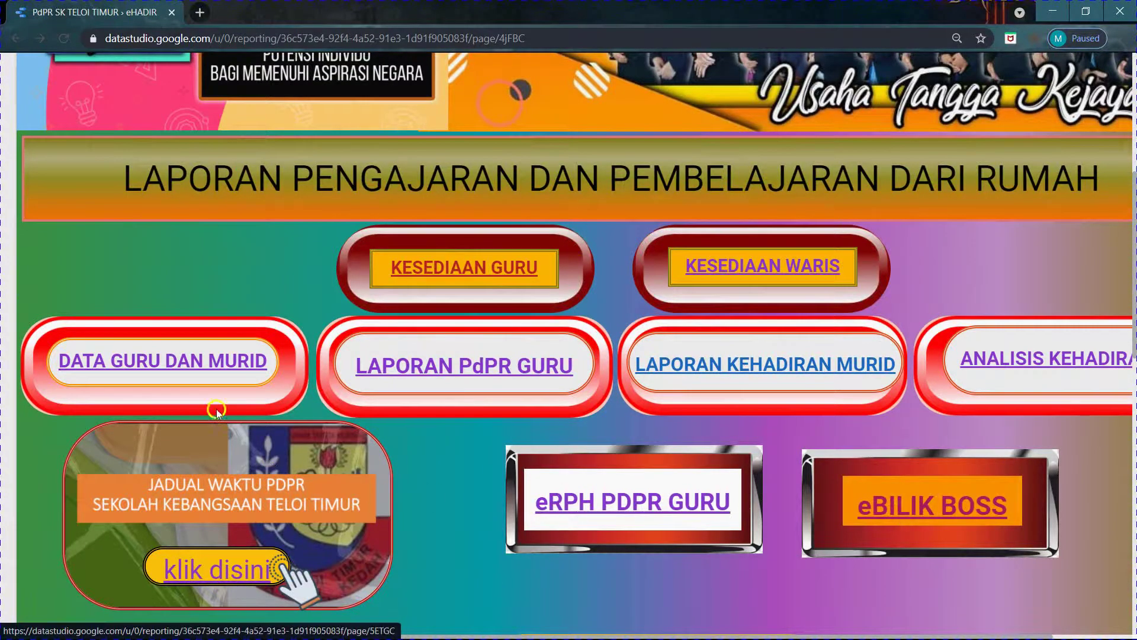
scroll(211, 403, down, 6)
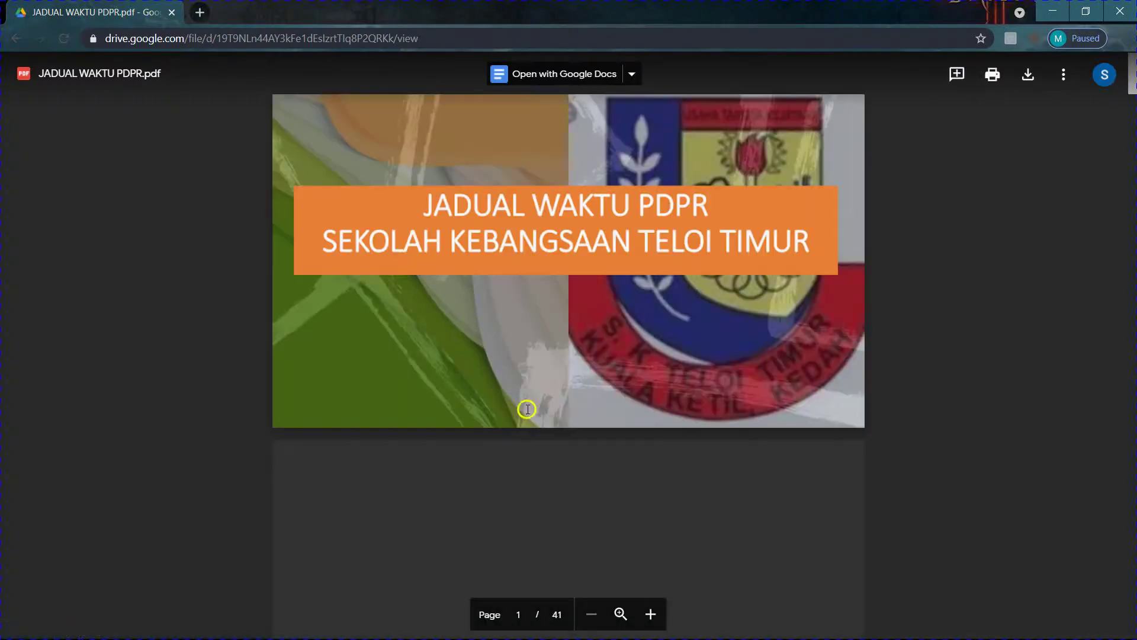
scroll(527, 409, down, 20)
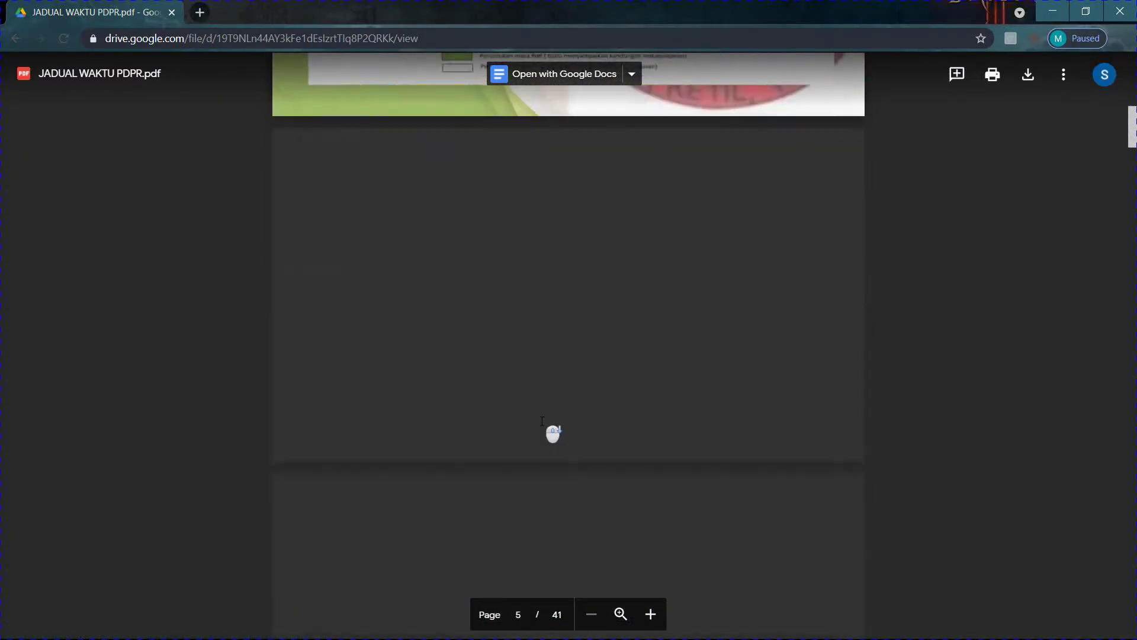
scroll(542, 421, down, 20)
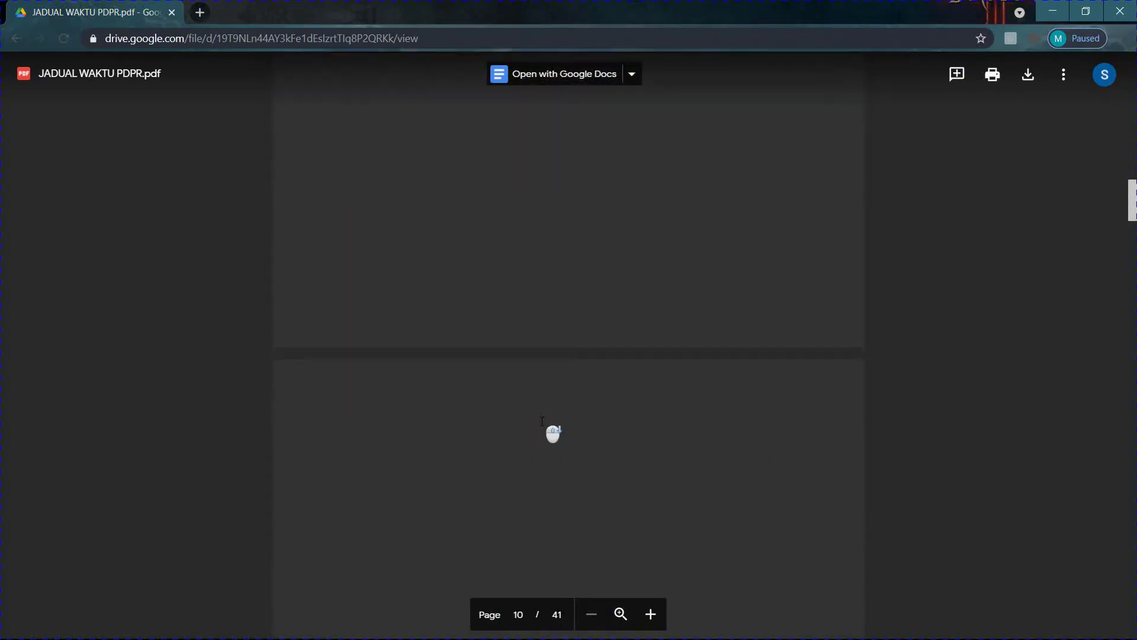
scroll(542, 421, down, 20)
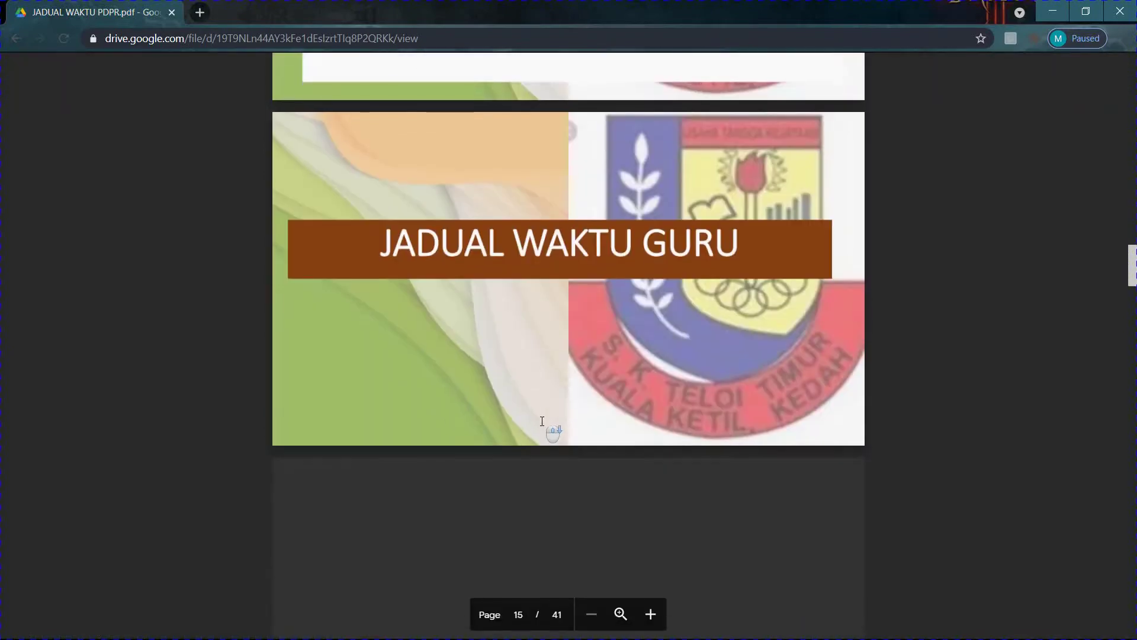
scroll(542, 421, down, 10)
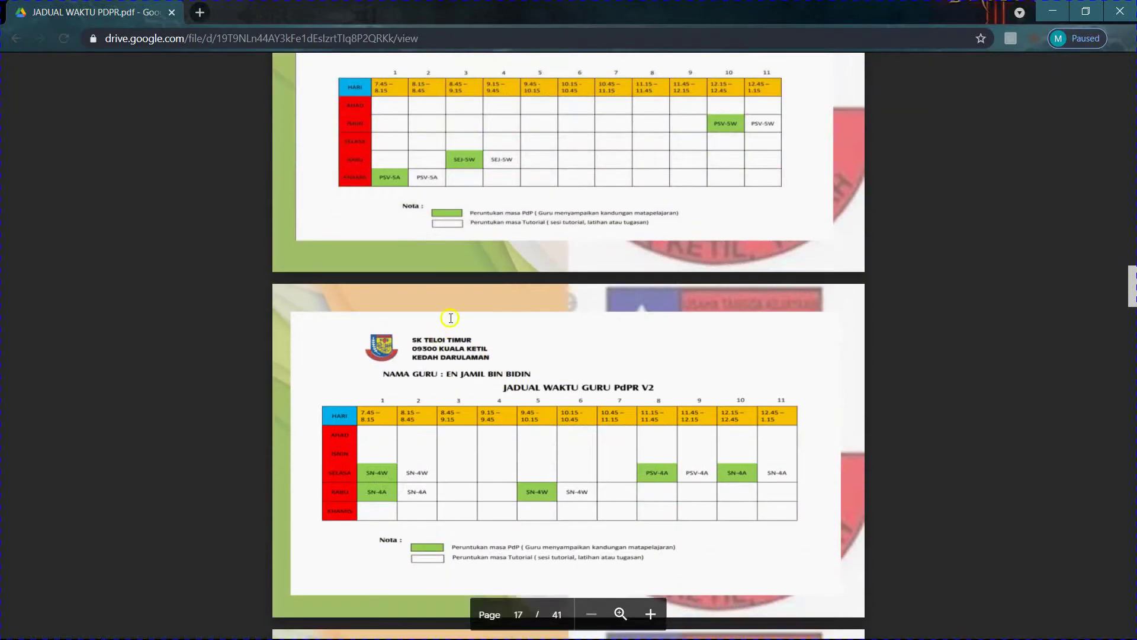